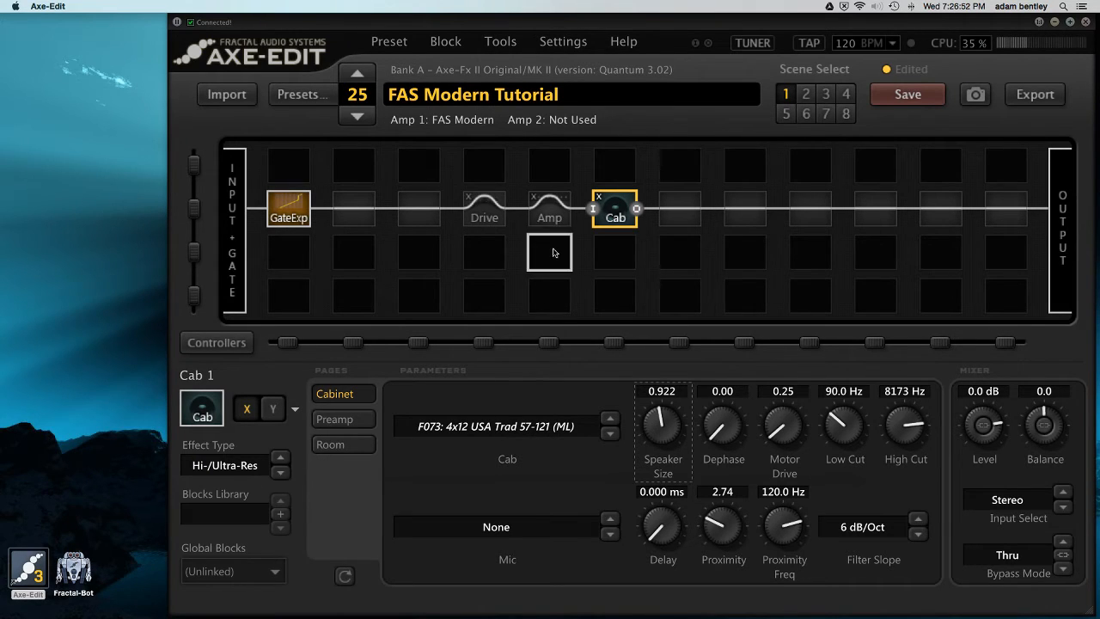
Review the settings of the Gate/Expander block, followed by the Cab and Amp blocks
click(300, 218)
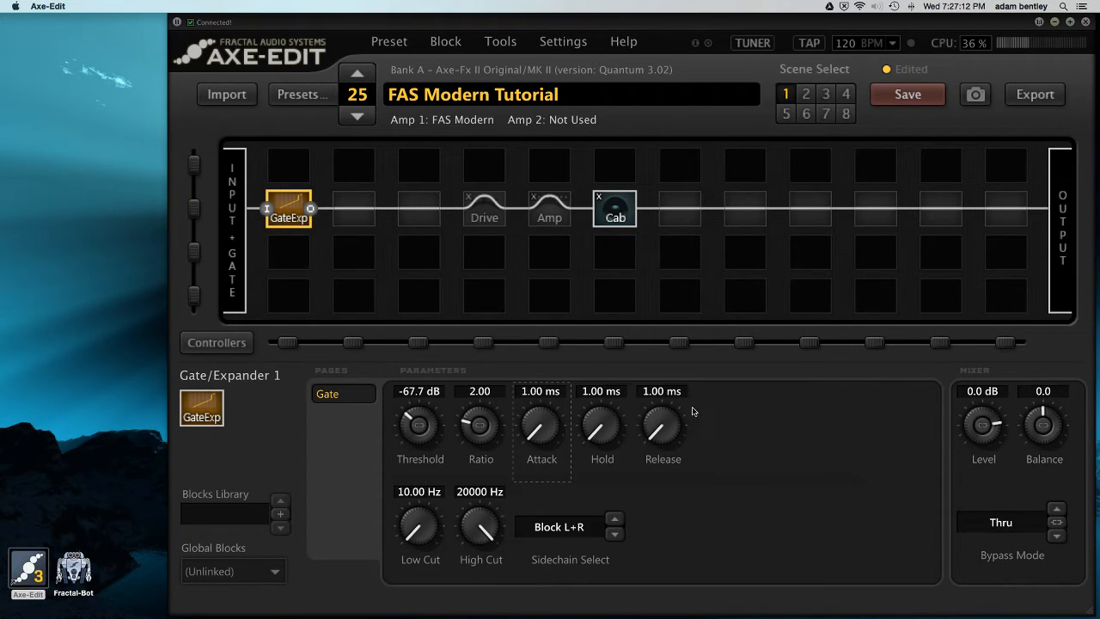
click(615, 211)
click(559, 211)
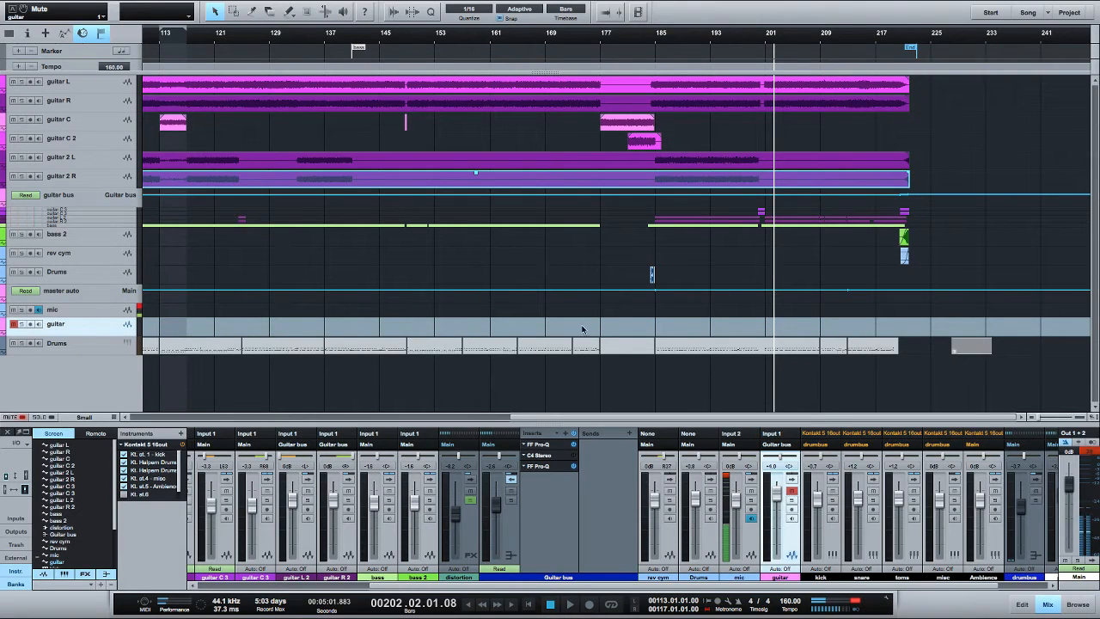
Switch to Studio One and play the song from bar 184, soloing the guitar bus during playback
click(648, 38)
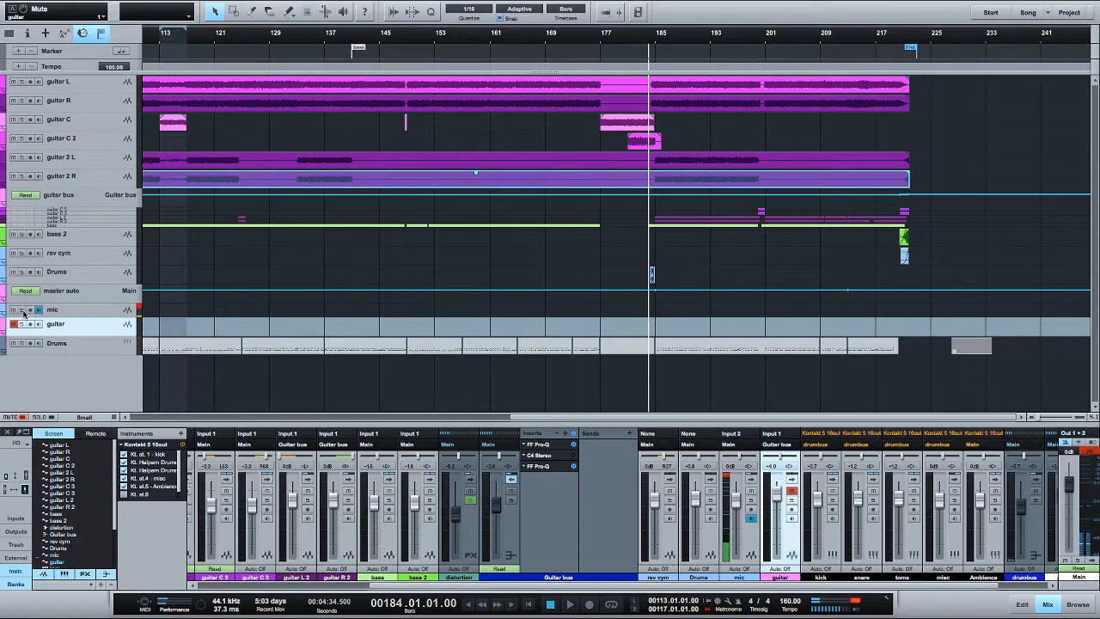
key(space)
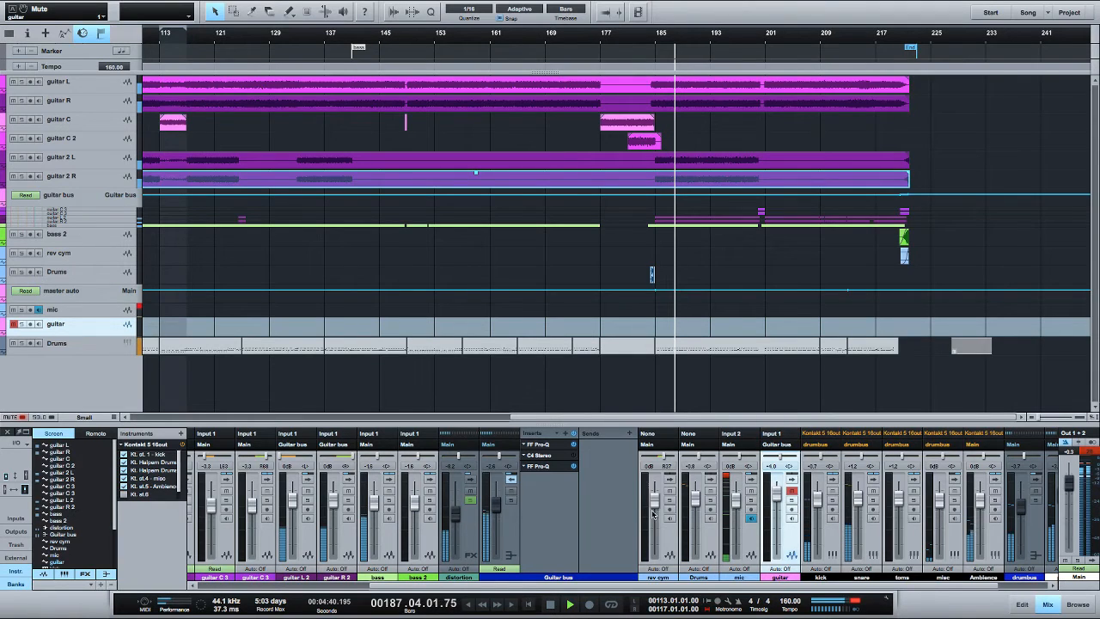
click(511, 501)
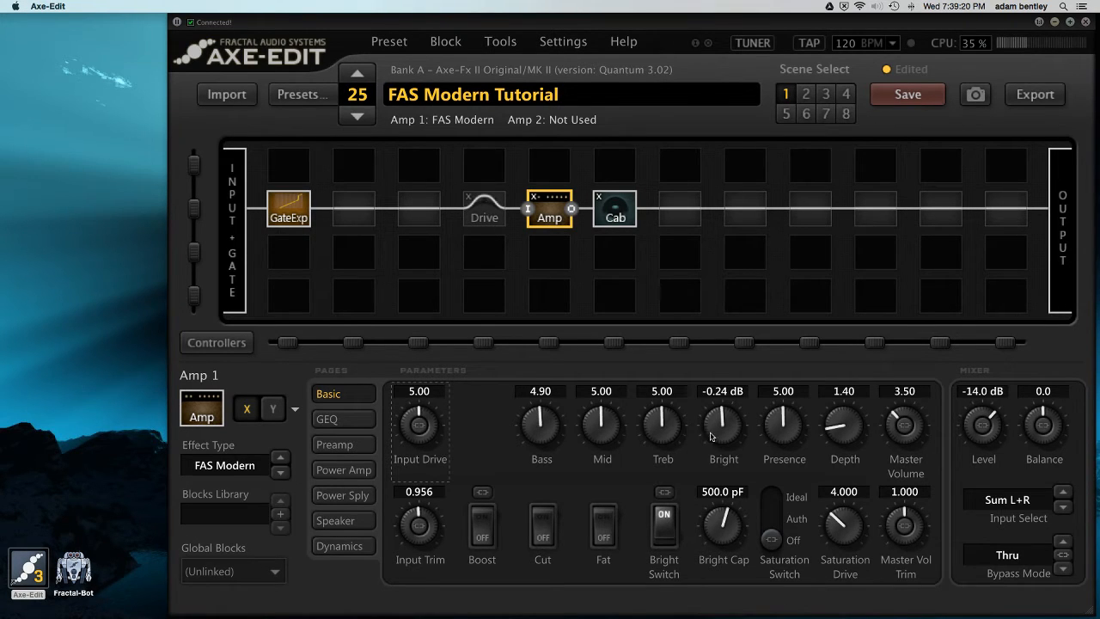
Switch to Axe-Edit and set the amp's Bright to 3.20 dB and Presence to 5.10, comparing the Bright Switch off and on
drag(716, 438, 736, 419)
scroll(761, 421, up, 1)
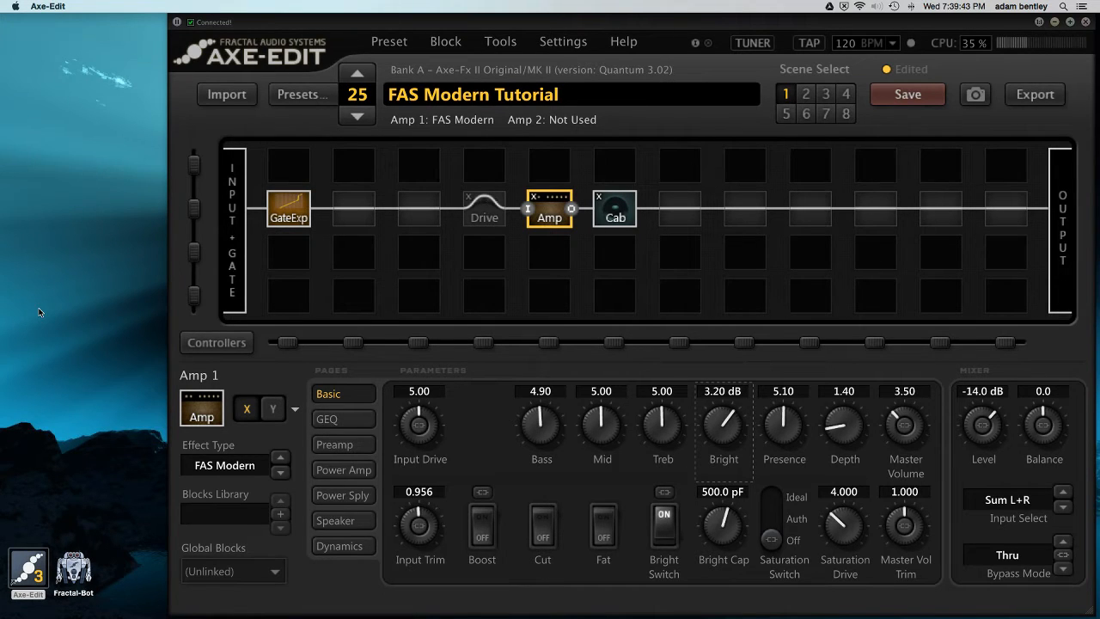
click(662, 526)
click(663, 522)
Set the amp's Treble to 5.62 and Bass to 4.47, and lower its Input Drive
drag(652, 421, 679, 414)
drag(537, 426, 534, 436)
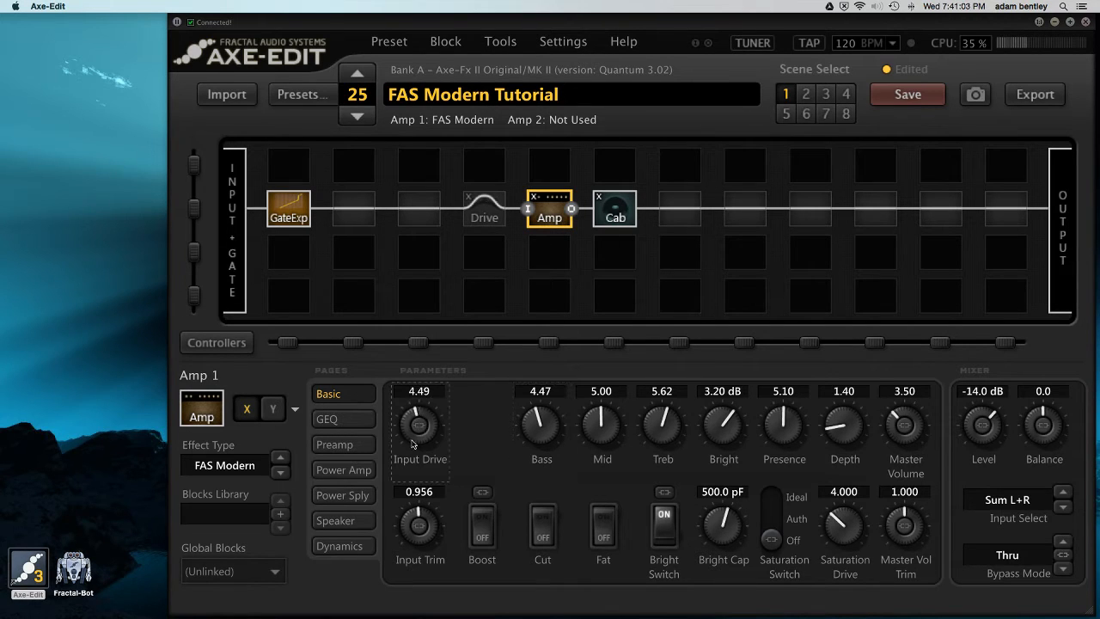
drag(412, 446, 411, 503)
drag(419, 438, 418, 446)
Look through the amp's GEQ, Preamp, Power Amp and Power Supply pages
click(348, 419)
click(356, 445)
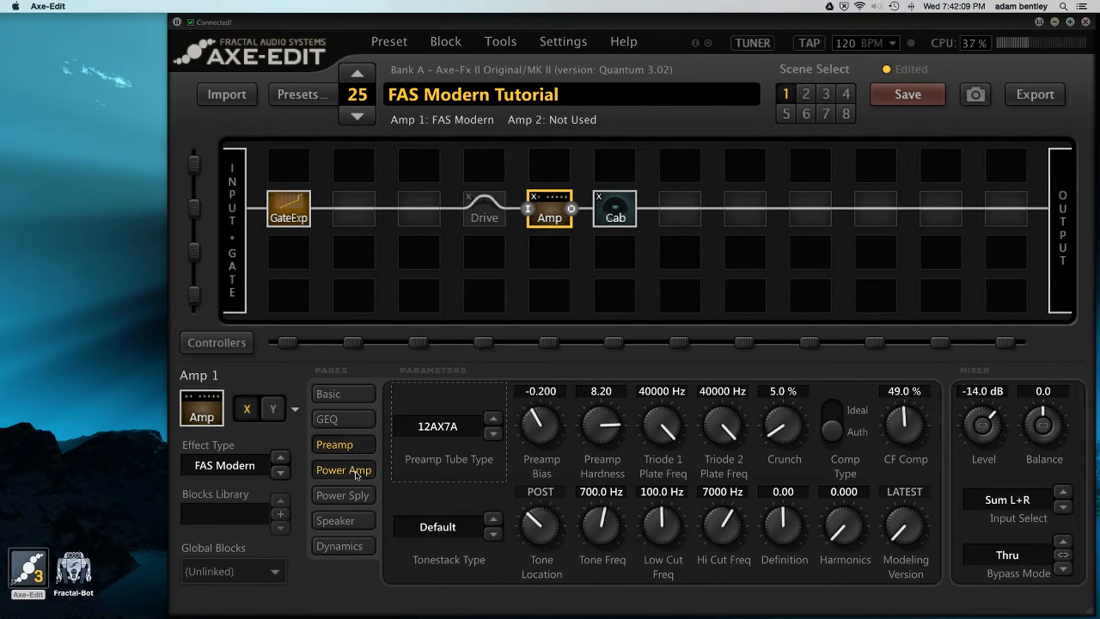
click(357, 469)
click(355, 489)
click(354, 470)
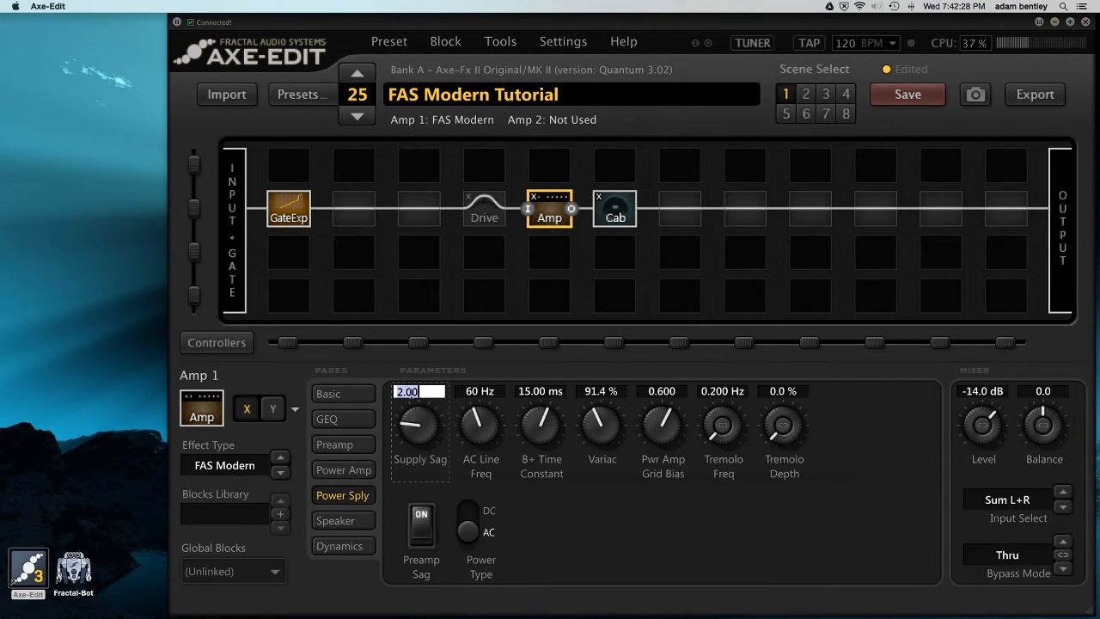
Set the amp's Supply Sag to 0.10
text(.)
text(05)
key(Return)
scroll(413, 403, down, 1)
scroll(416, 420, up, 3)
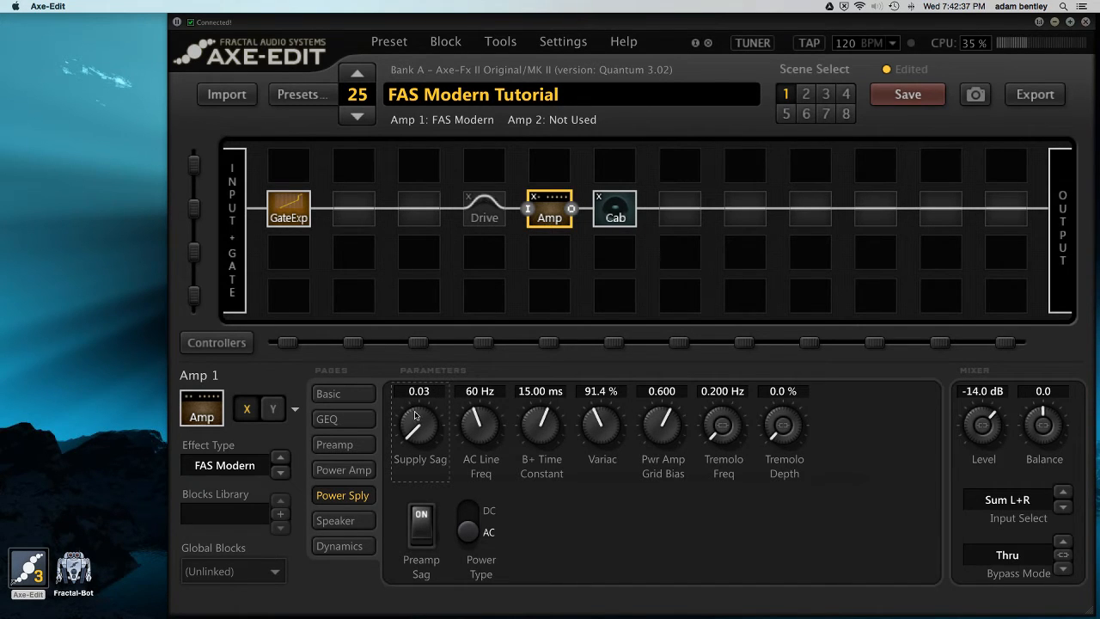
Set the XFormer Match to 0.603 in the amp's Speaker settings and return to the Power Supply settings
click(354, 520)
drag(540, 526, 535, 572)
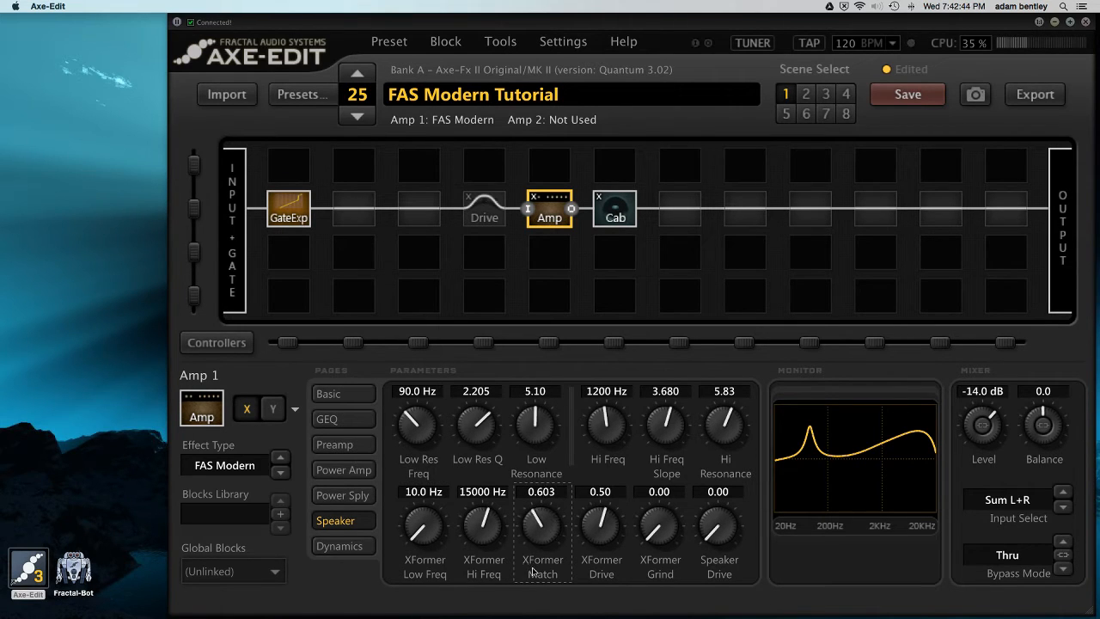
click(350, 497)
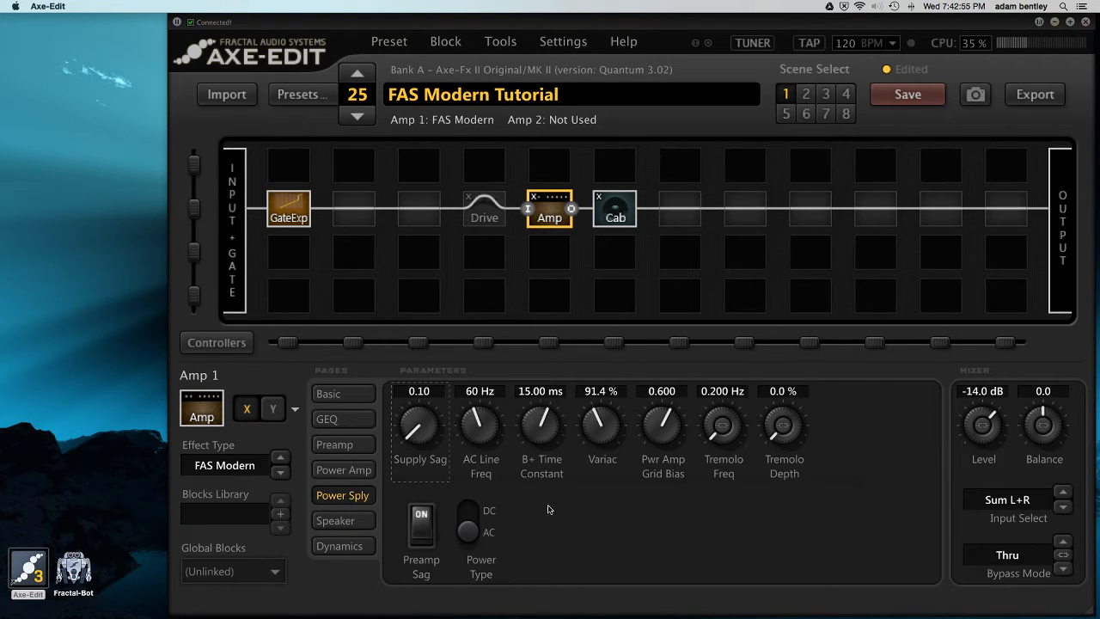
scroll(592, 434, down, 2)
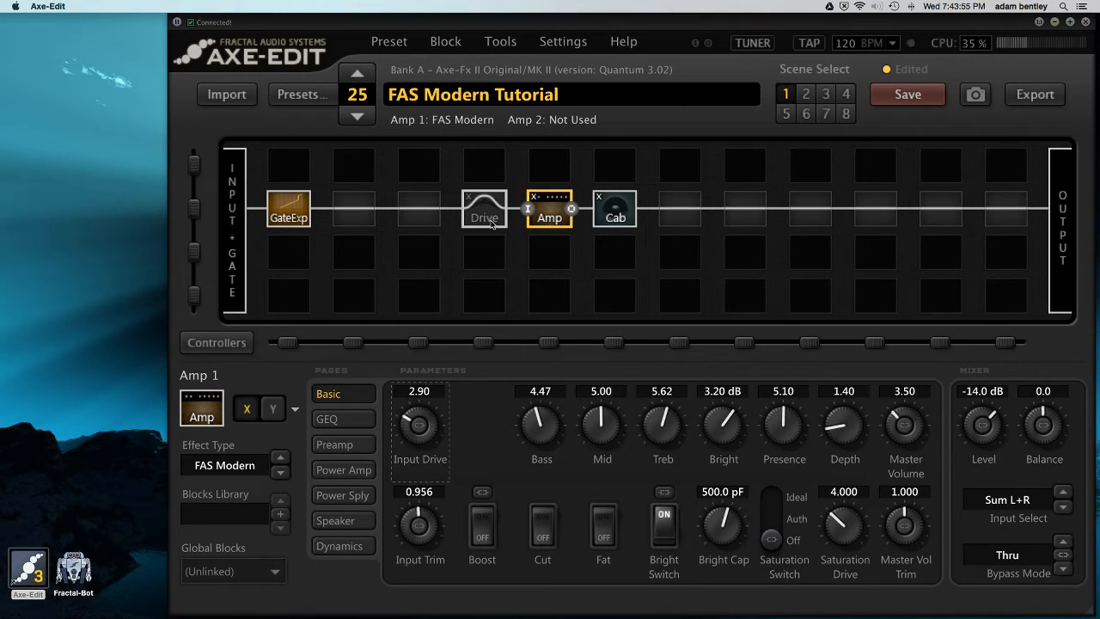
Select the Drive block and compare it engaged and bypassed, leaving it engaged
click(484, 216)
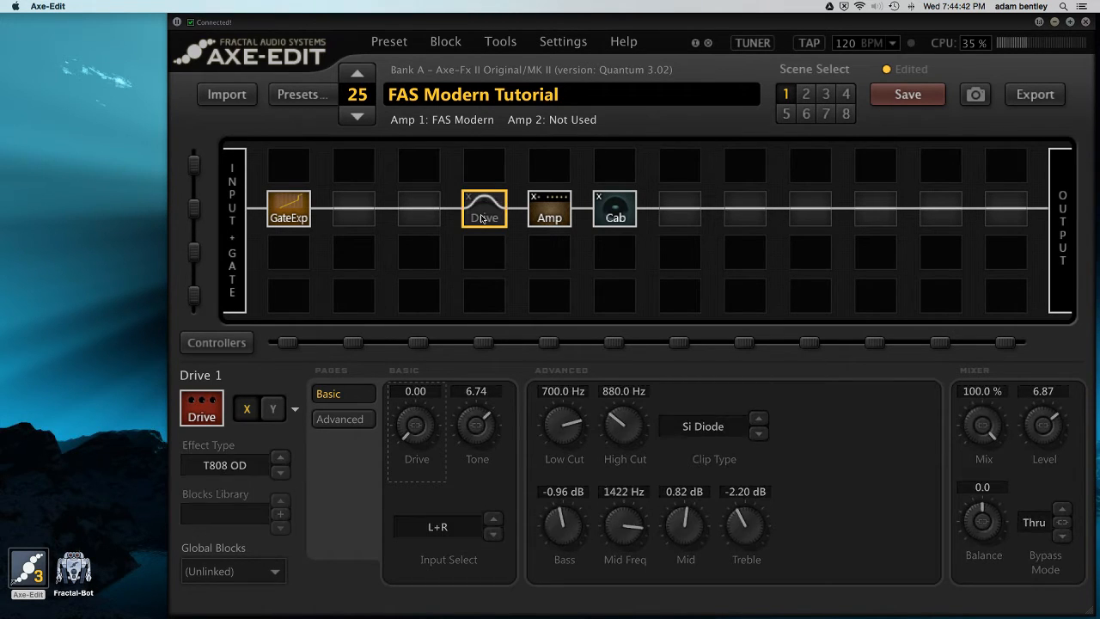
click(482, 219)
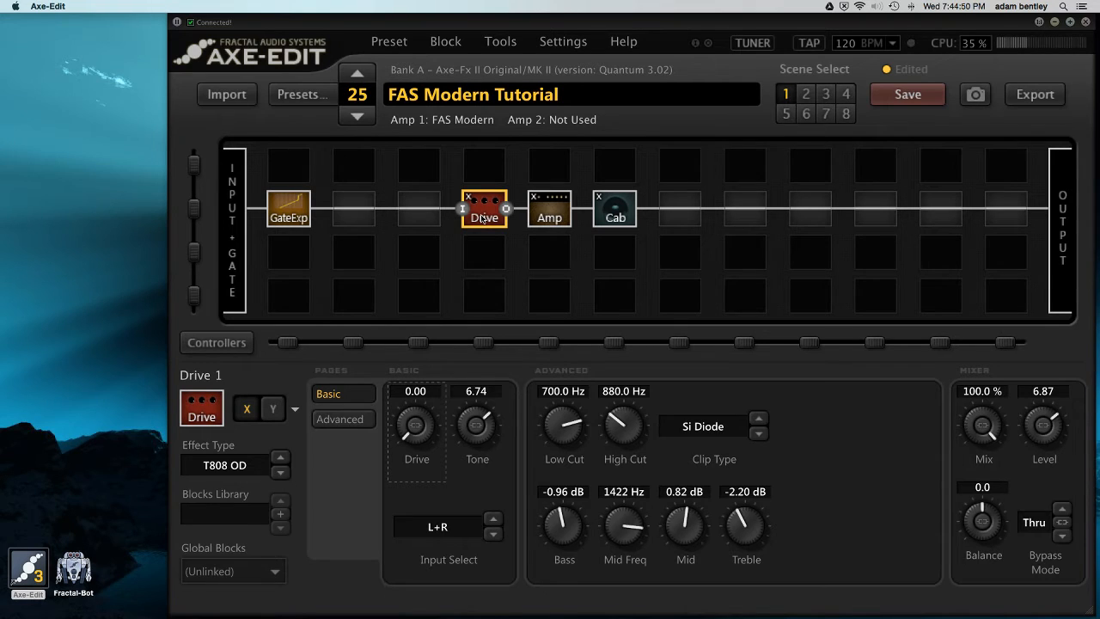
click(482, 218)
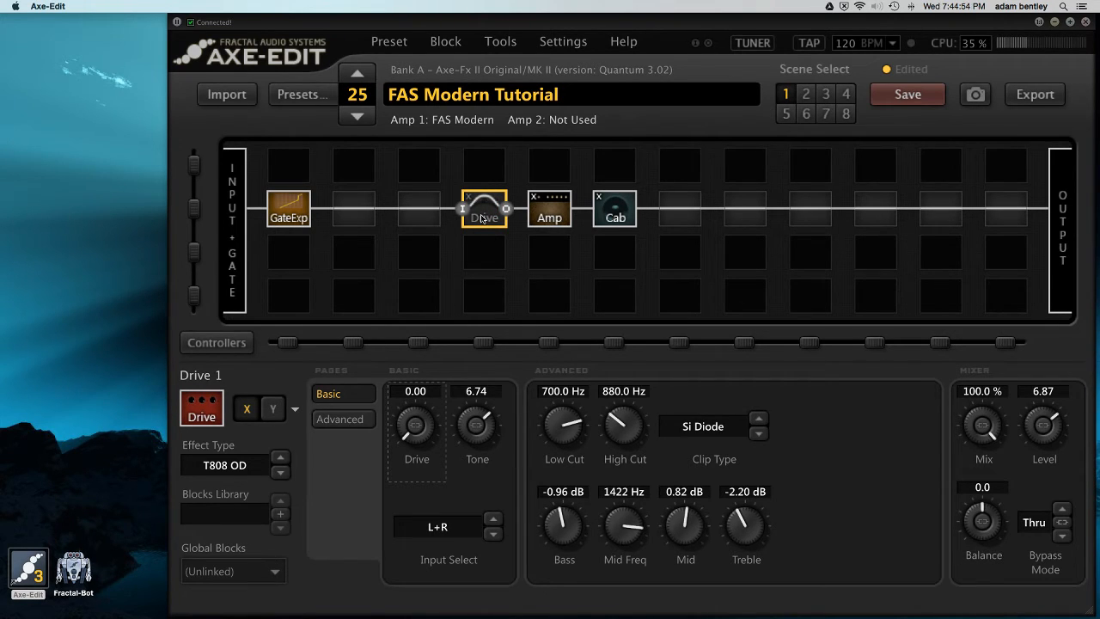
click(482, 219)
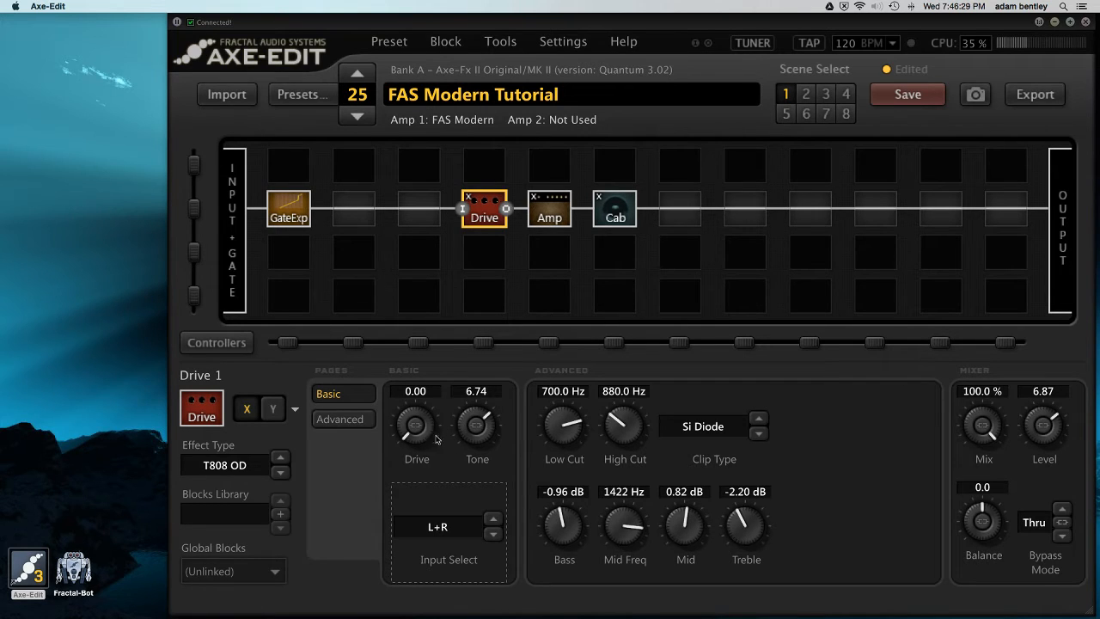
Sweep the Drive block's Tone up to 10.00 and down to about 2.08
drag(468, 428, 544, 292)
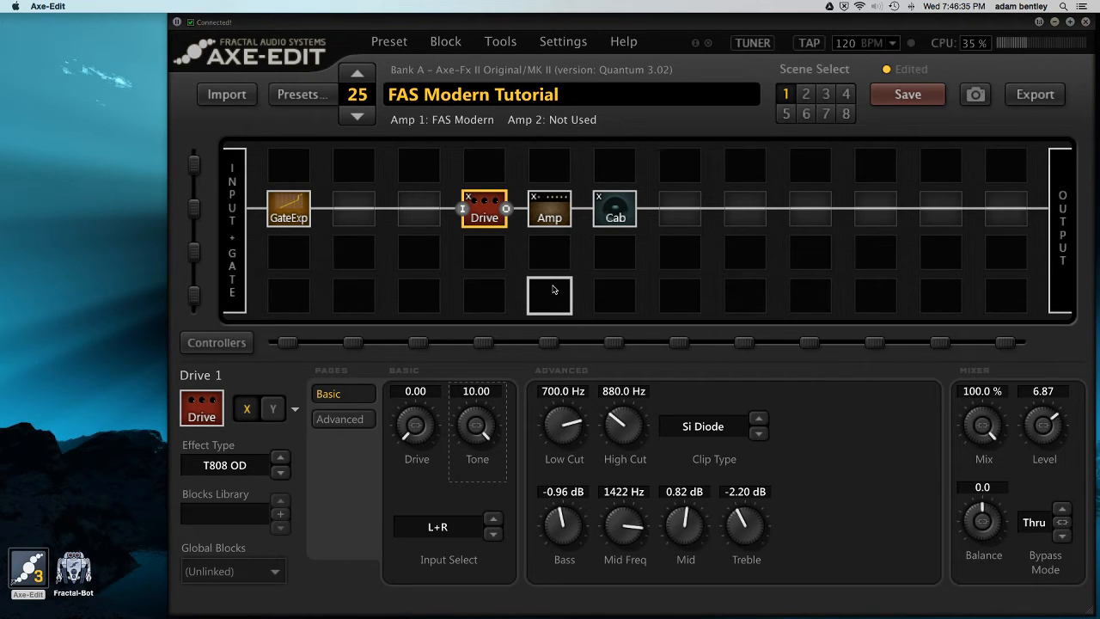
drag(463, 414, 486, 541)
scroll(456, 440, down, 5)
scroll(457, 440, up, 1)
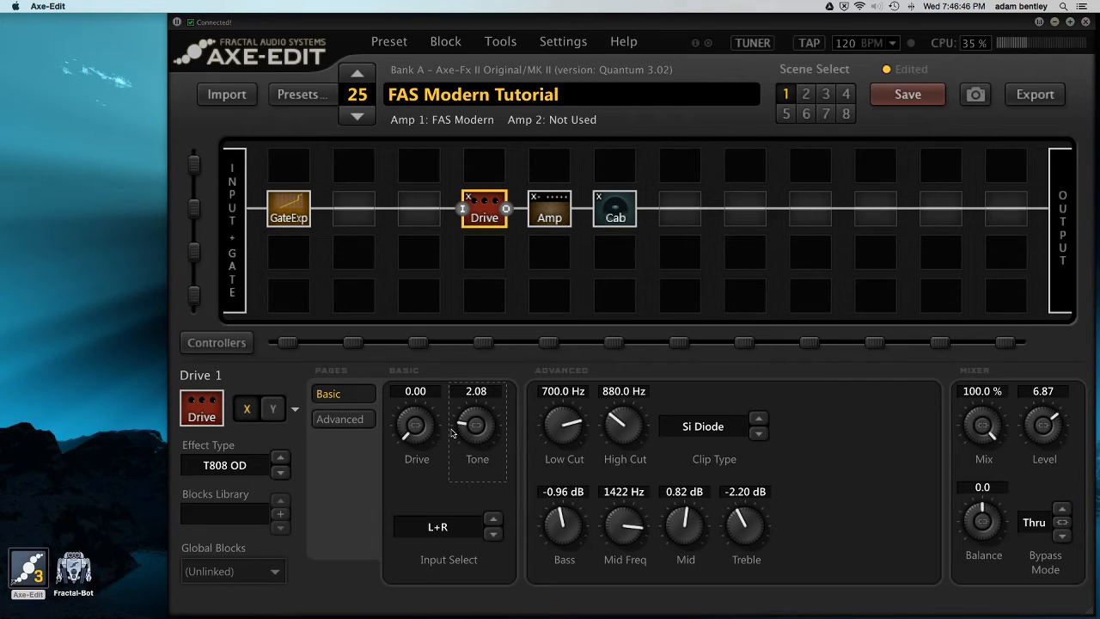
Set the Drive block's Tone to 7, Drive to 0 and Treble to -2.60 dB
double_click(474, 391)
text(7)
key(Return)
click(415, 391)
text(0)
key(Return)
click(735, 490)
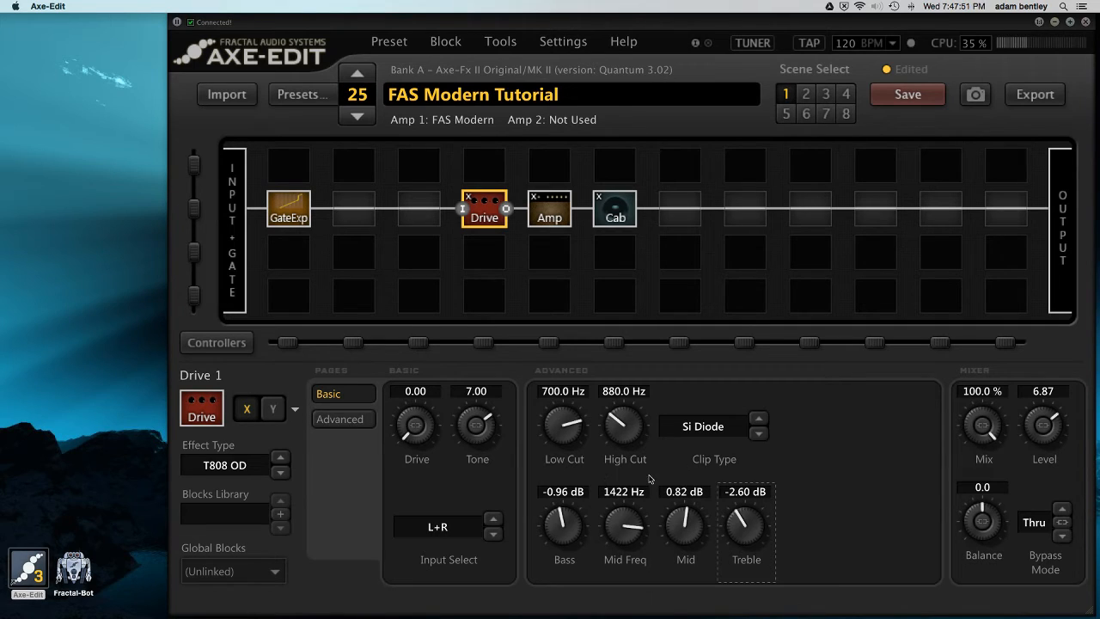
drag(652, 481, 653, 496)
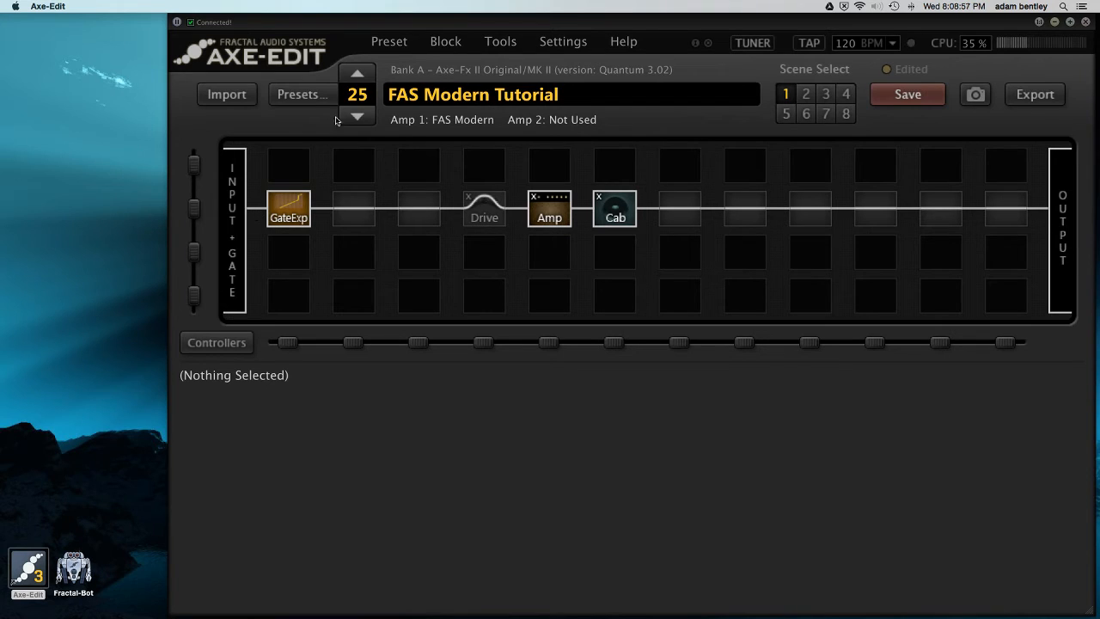
Load the next preset, and stop the song's playback in Studio One
click(355, 76)
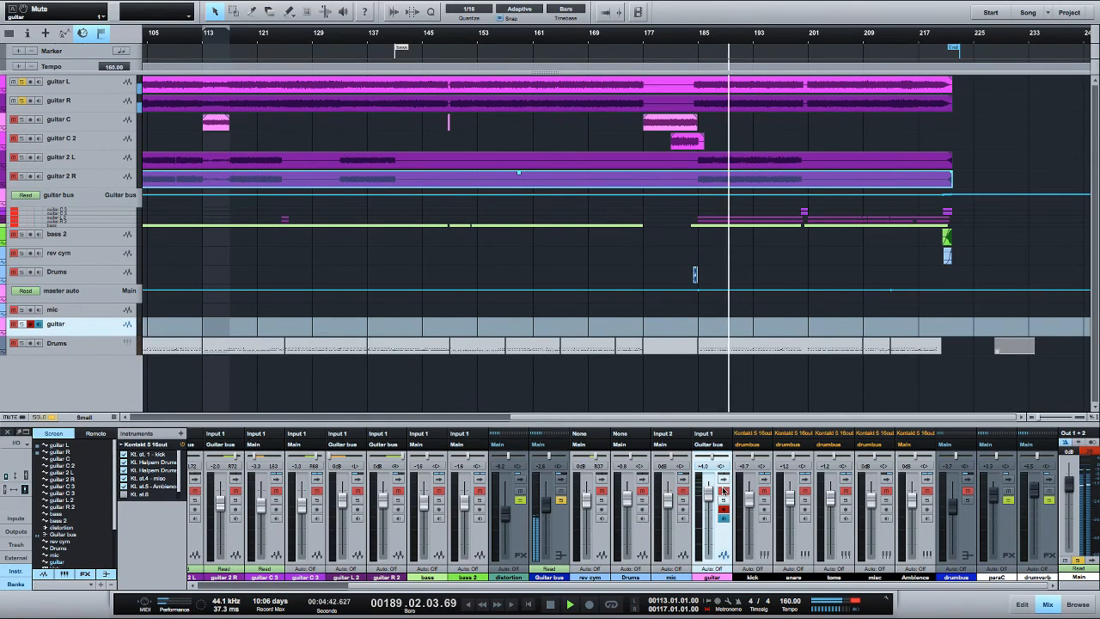
key(space)
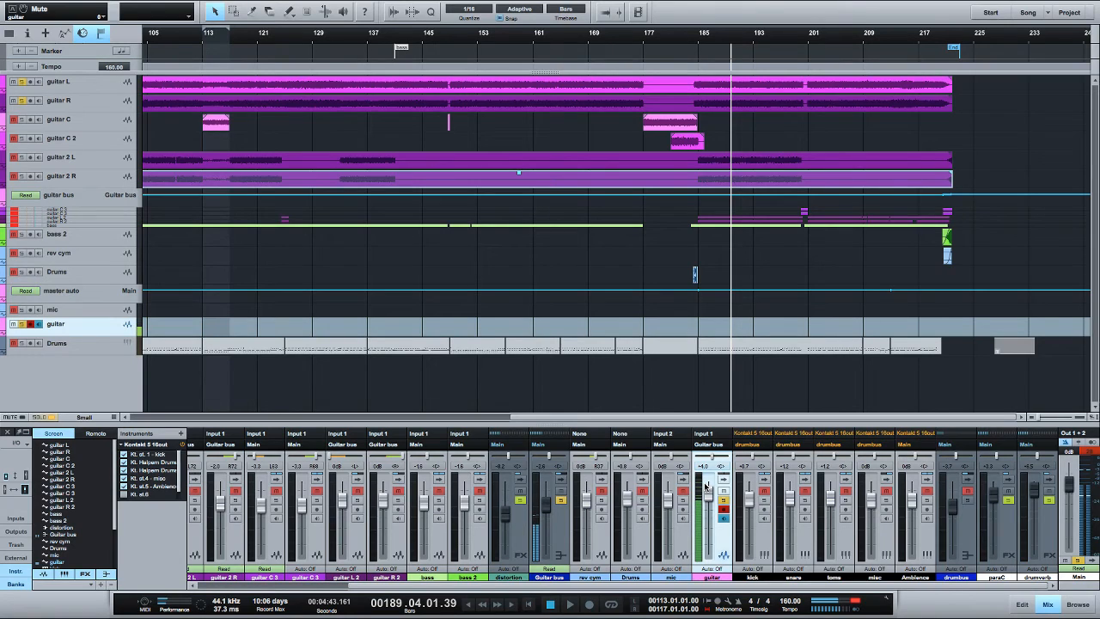
Insert a Pro EQ on the guitar channel and cut its low-mid band by about 2.8 dB near 660 Hz
click(684, 487)
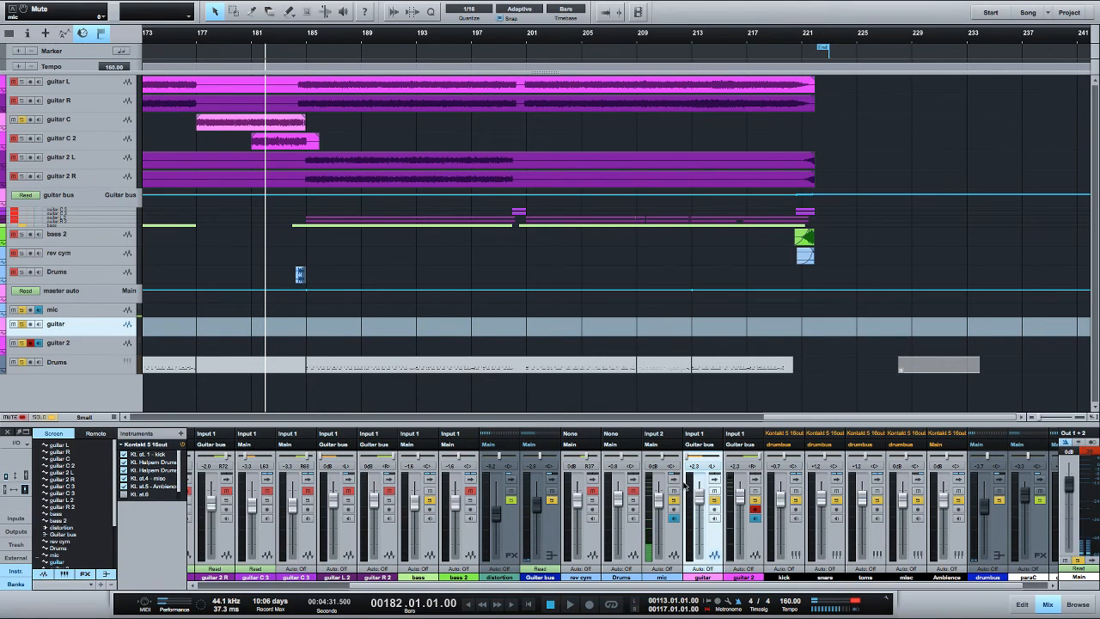
click(714, 479)
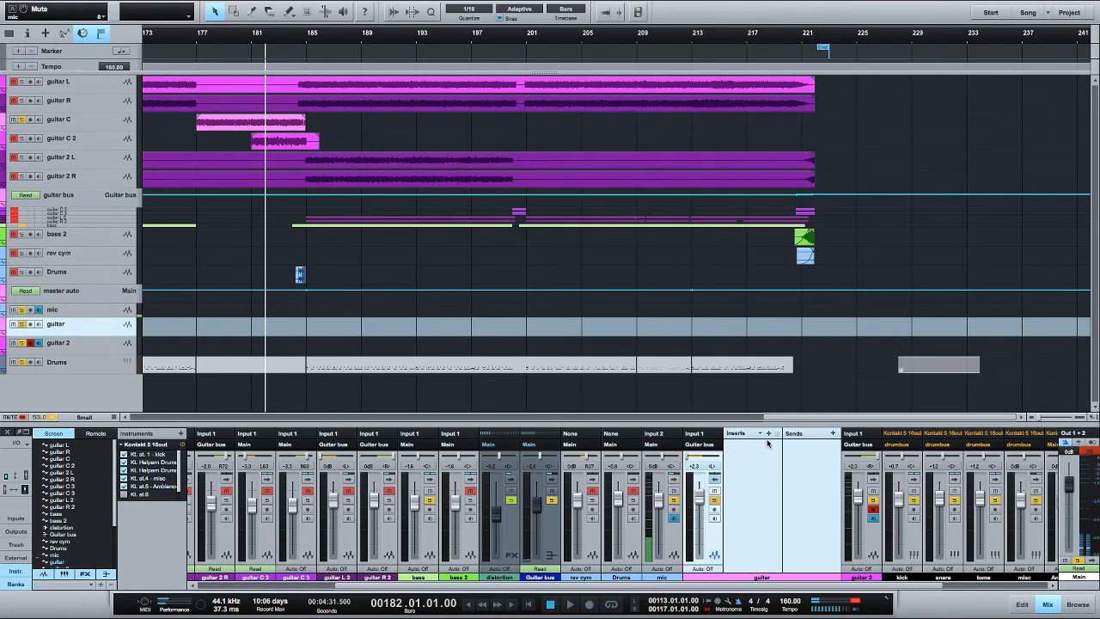
click(769, 433)
click(812, 323)
drag(533, 202, 542, 213)
Insert a Pro EQ on the guitar 2 channel, cut its low-mid band by about 2.4 dB near 690 Hz, and close the EQ
click(875, 483)
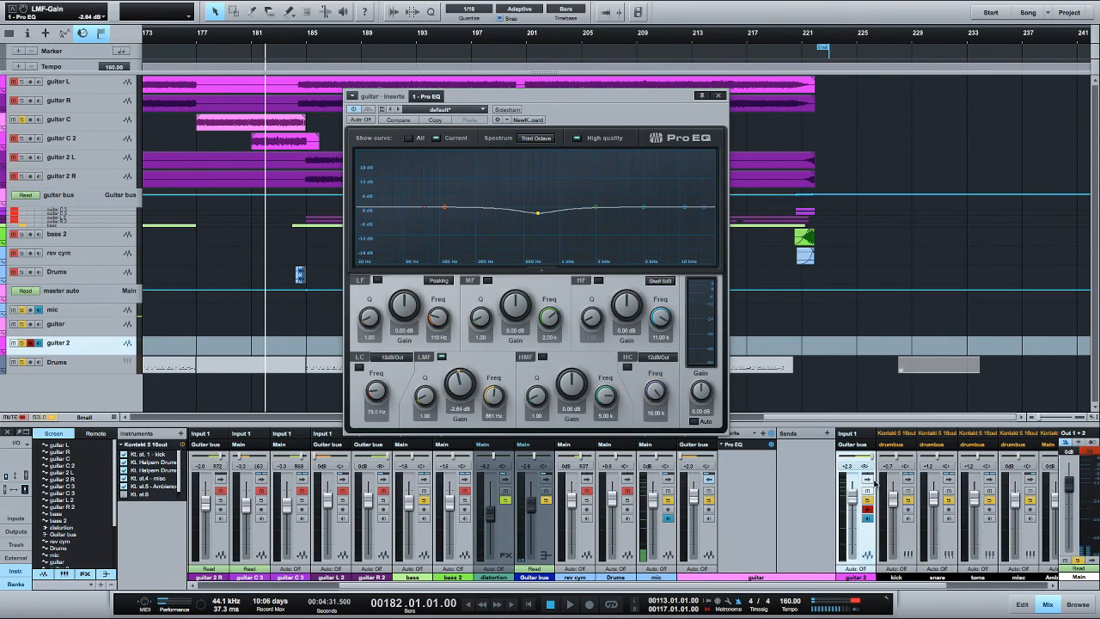
click(874, 482)
click(921, 433)
click(954, 321)
mouse_move(537, 209)
mouse_down()
mouse_move(541, 201)
mouse_move(539, 212)
mouse_up()
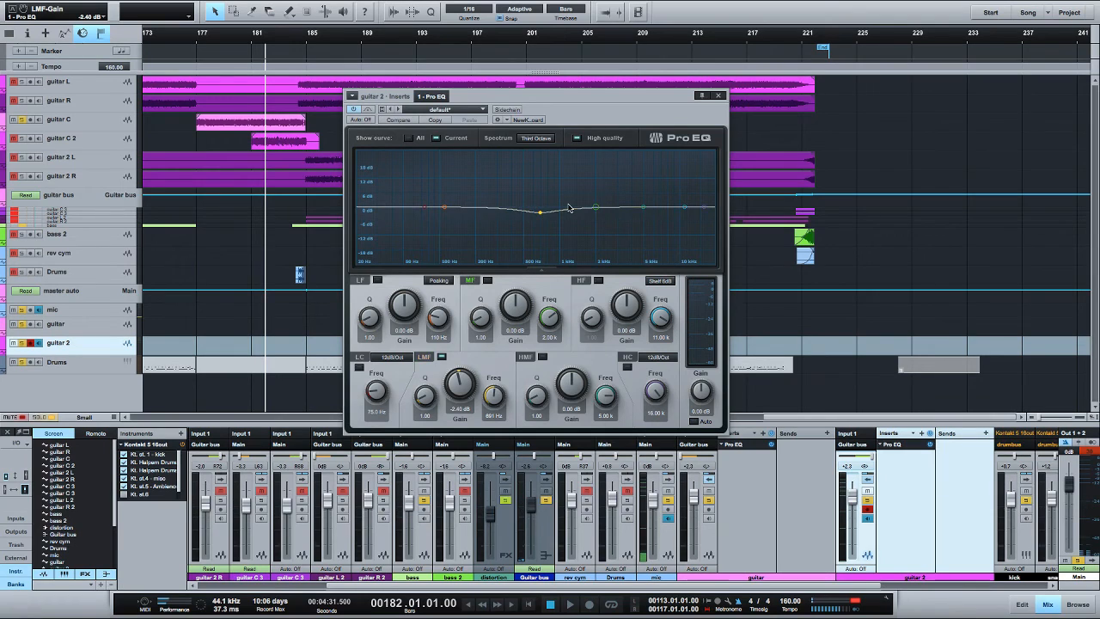
click(716, 97)
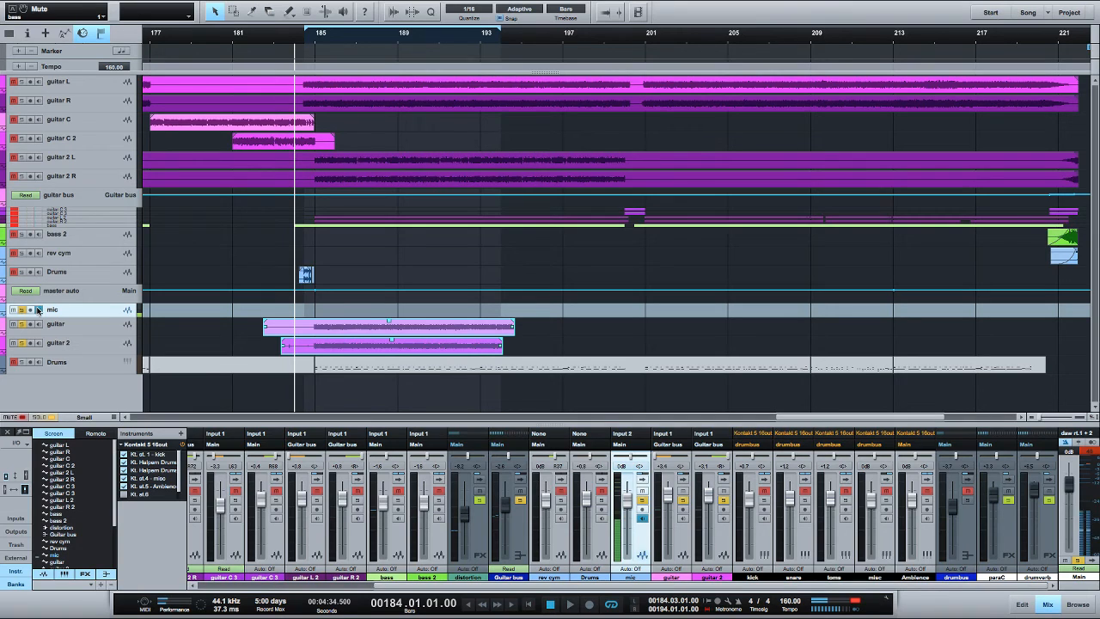
Play the recorded guitar and guitar 2 tracks alone from bar 184, and again with bass and drums from bar 183
key(space)
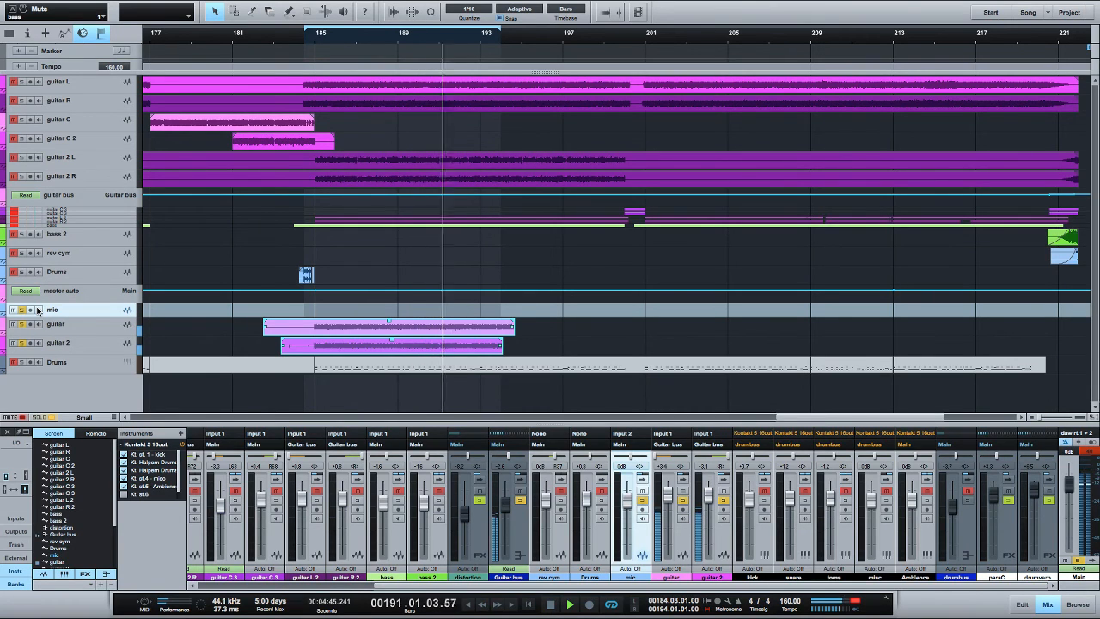
key(space)
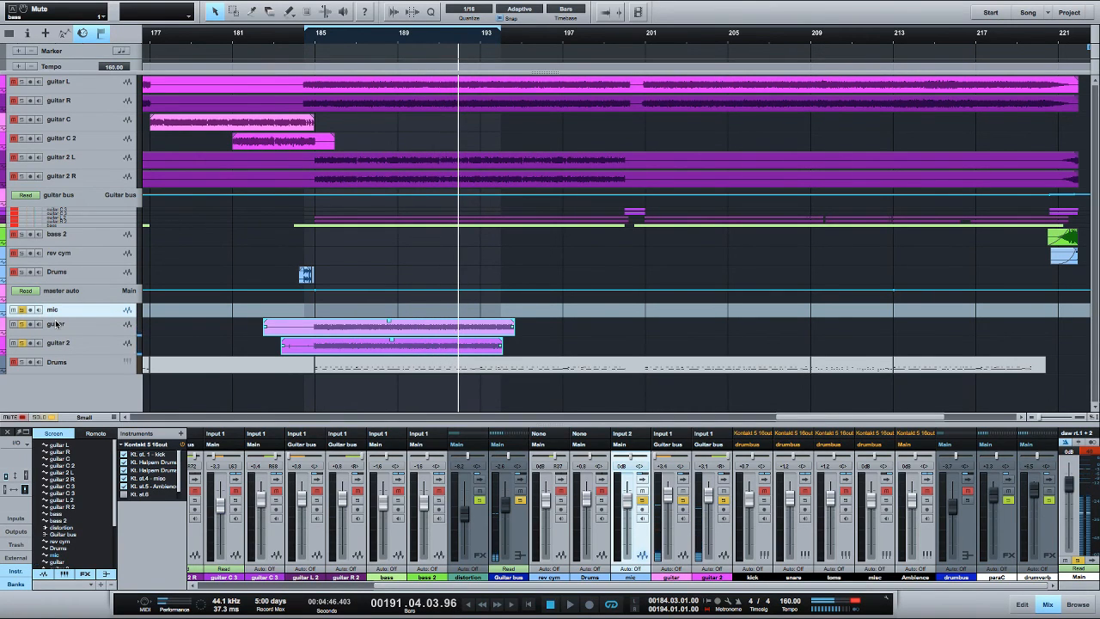
click(286, 52)
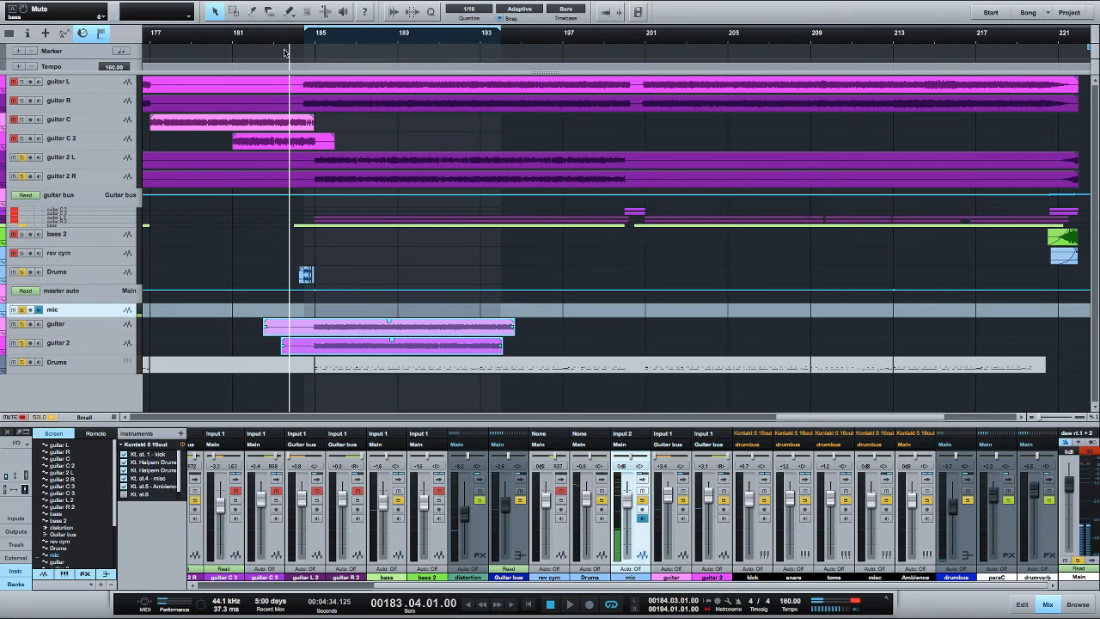
key(space)
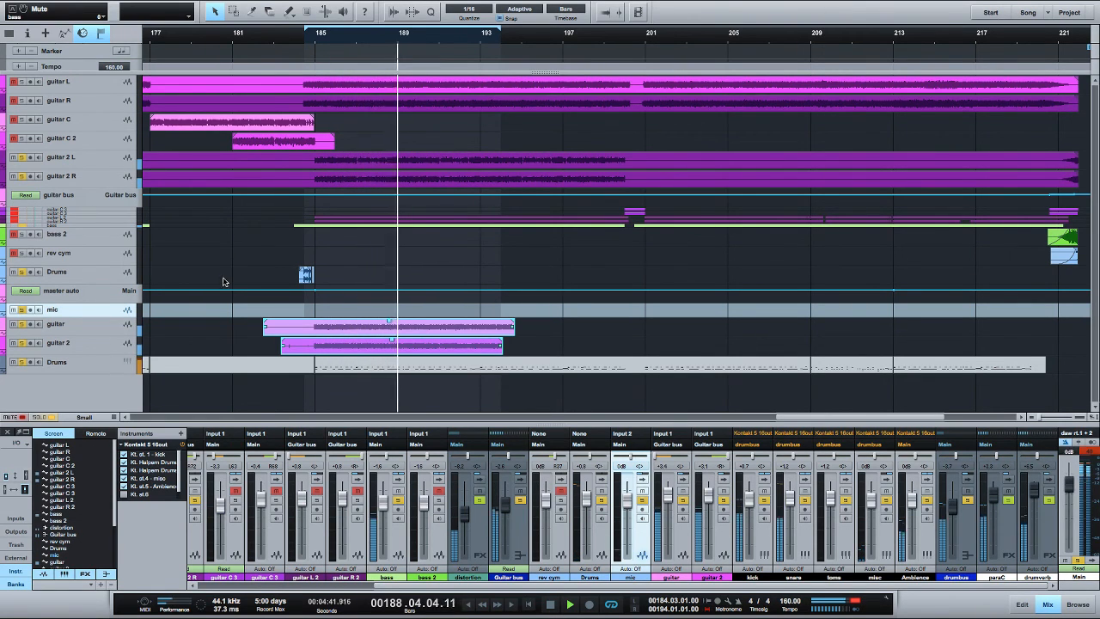
Enlarge the bass track, mute the guitar track and play the section with the pan of guitar 2 adjusted
drag(107, 227, 108, 247)
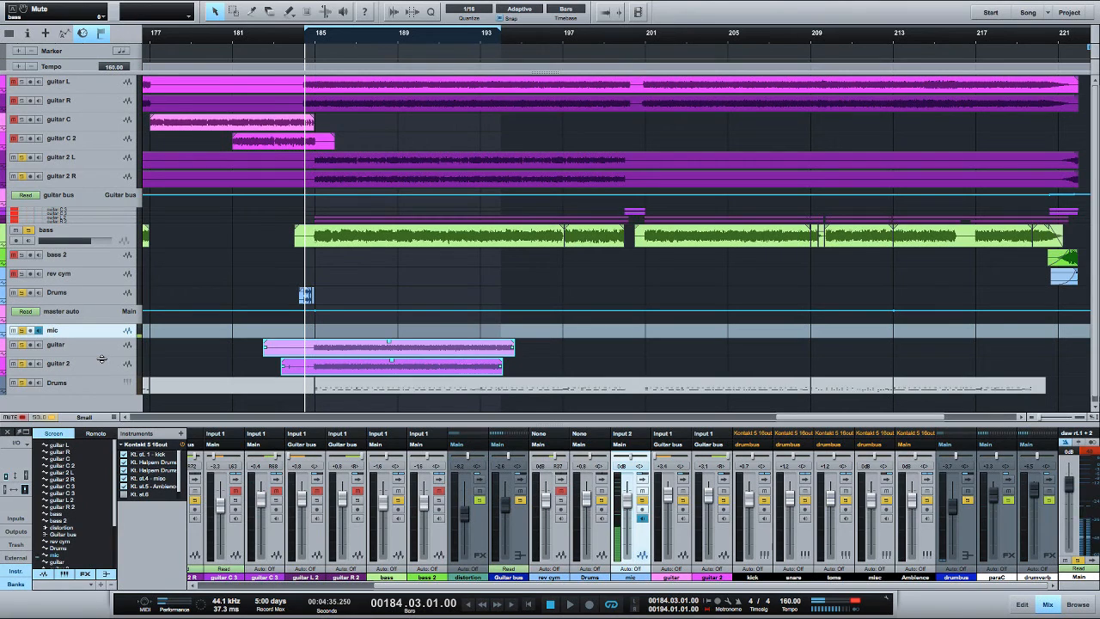
click(14, 345)
click(81, 363)
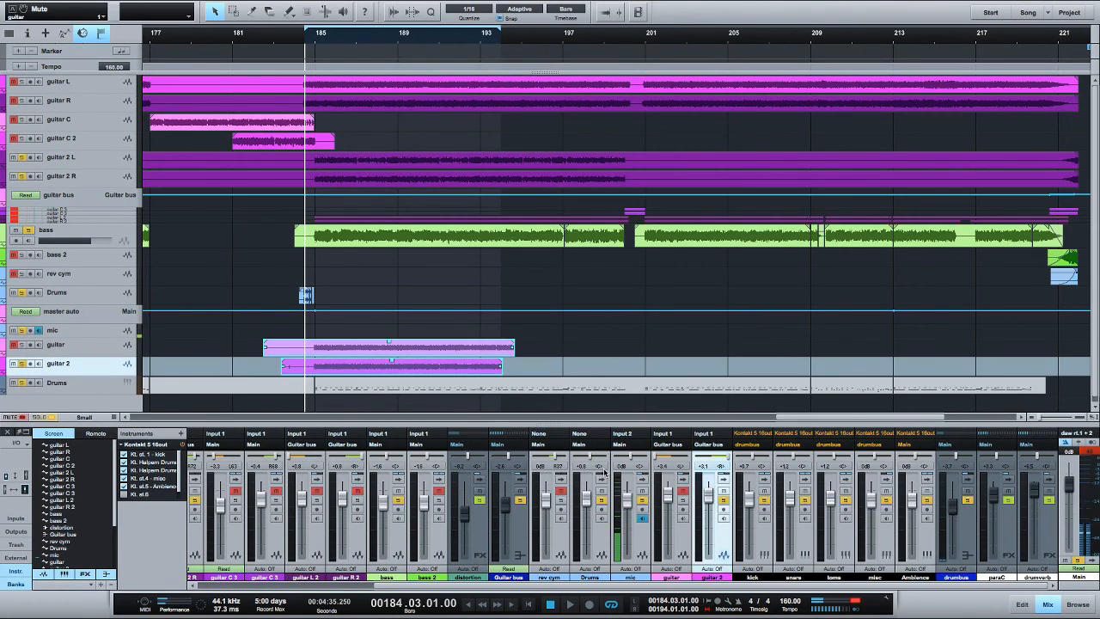
super+click(720, 457)
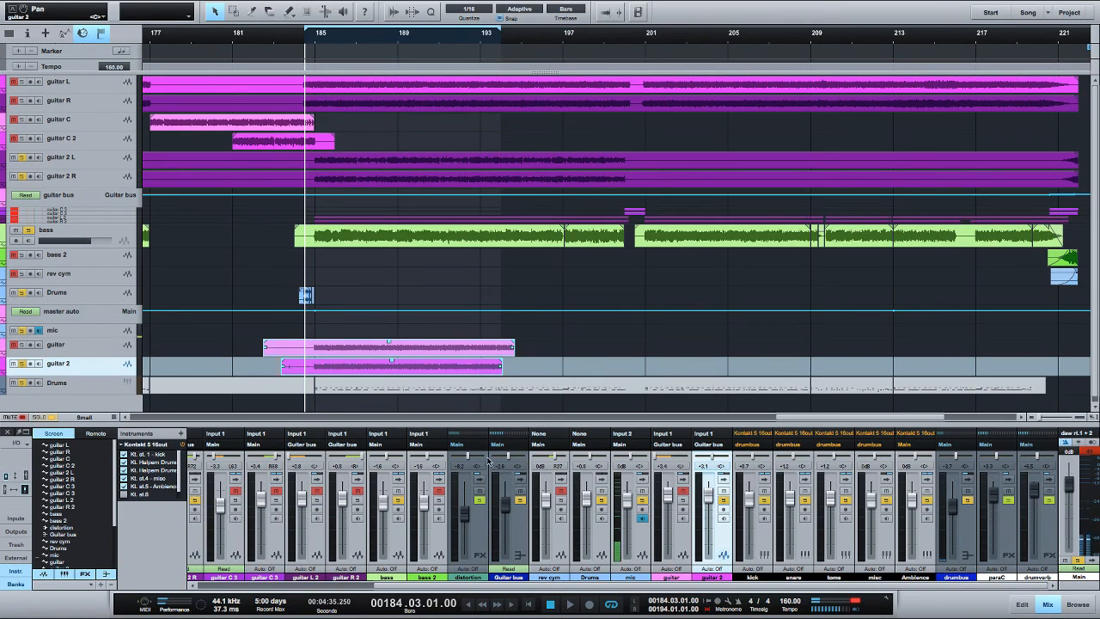
key(space)
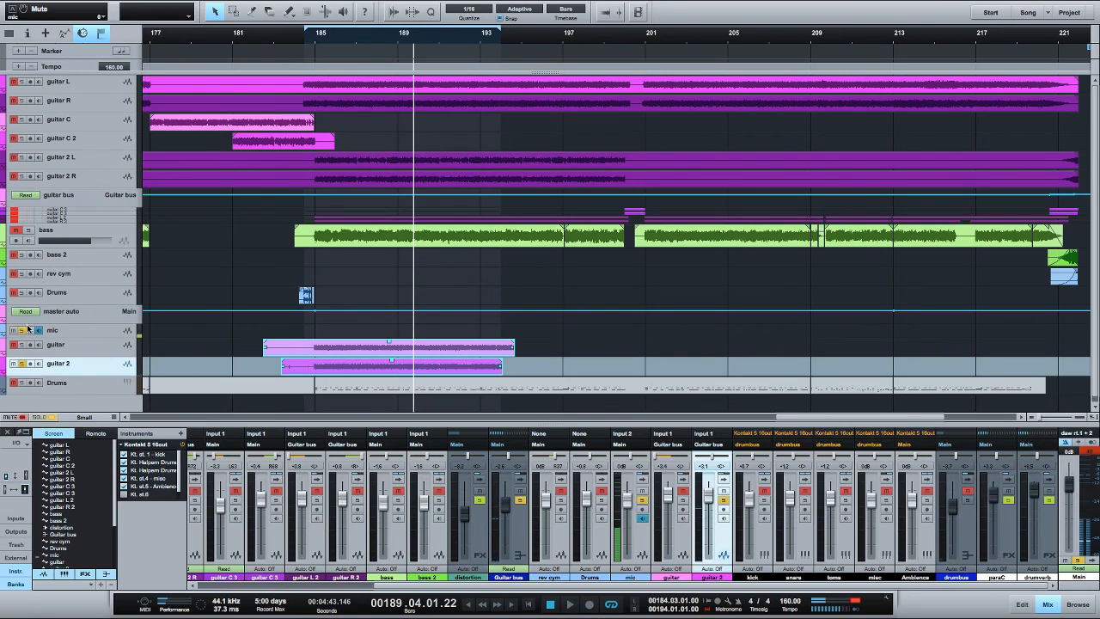
Play from bar 184 with the mic track unsoloed, and unmute the guitar and guitar 2 tracks during playback
scroll(175, 338, right, 1)
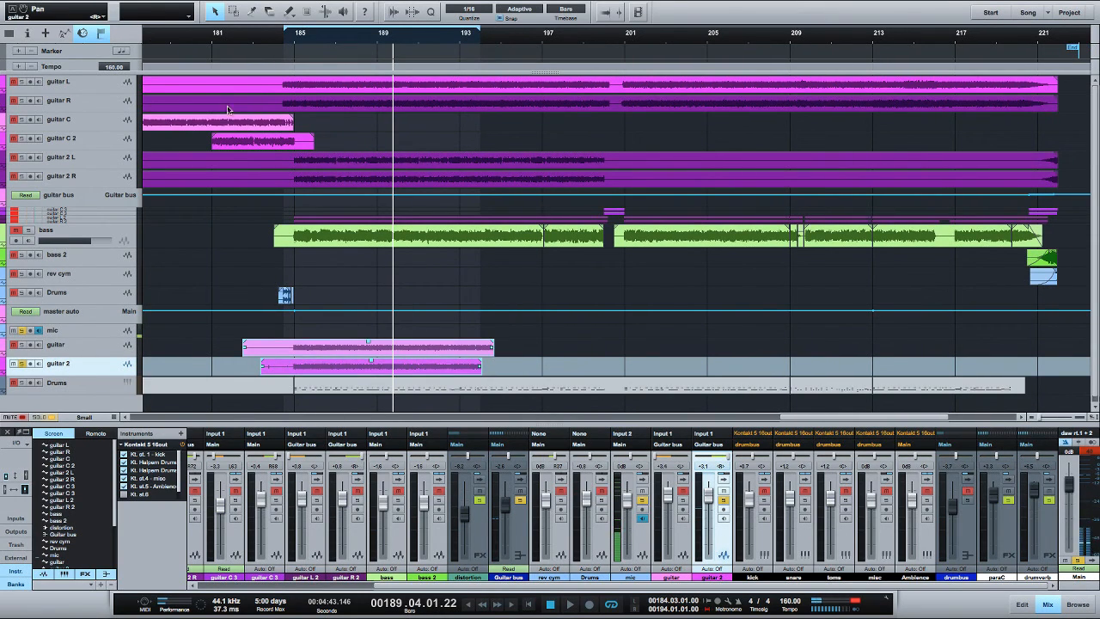
click(280, 46)
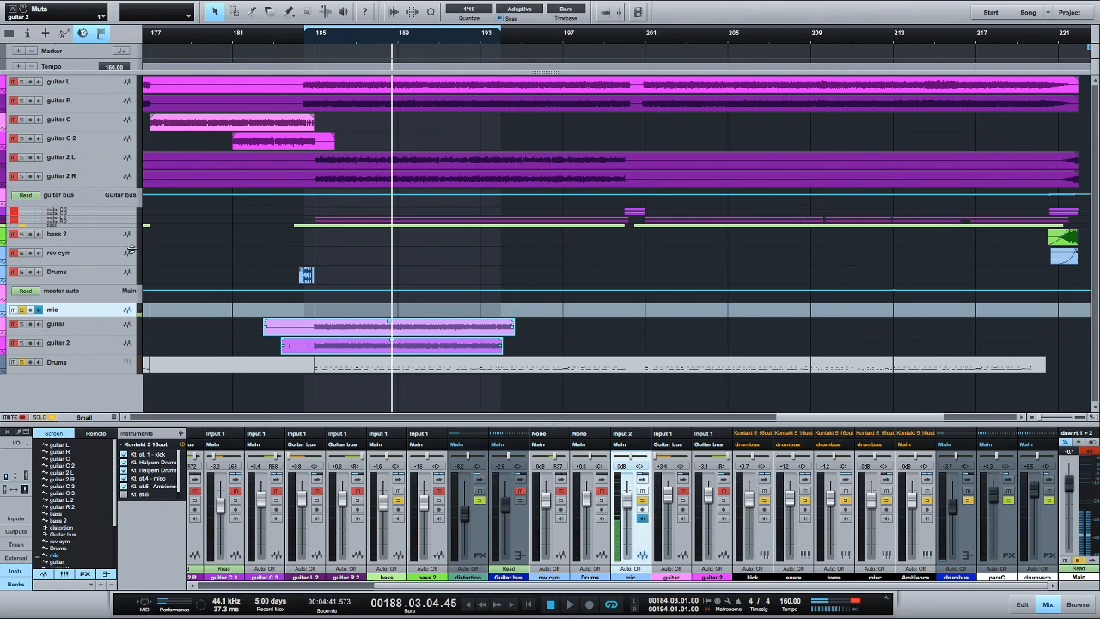
click(298, 40)
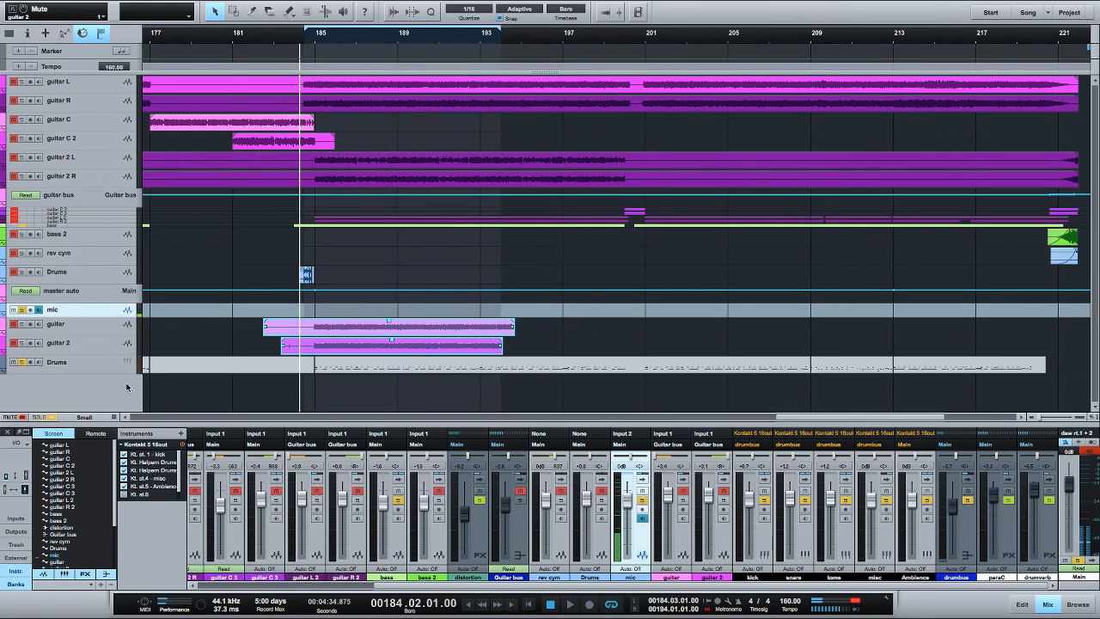
click(21, 310)
key(space)
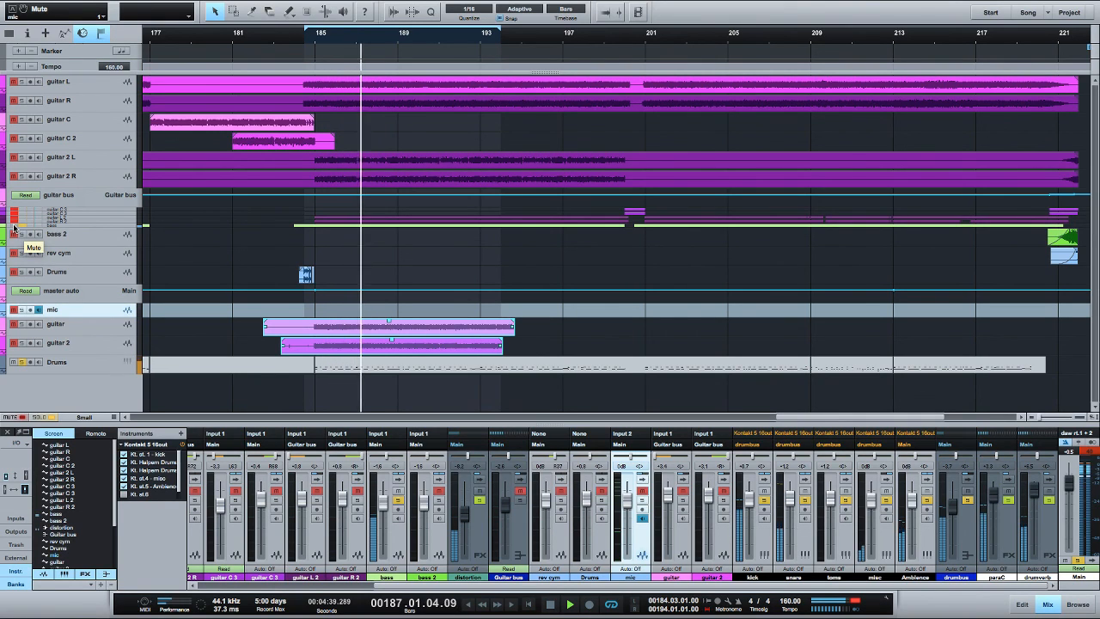
click(14, 324)
click(13, 342)
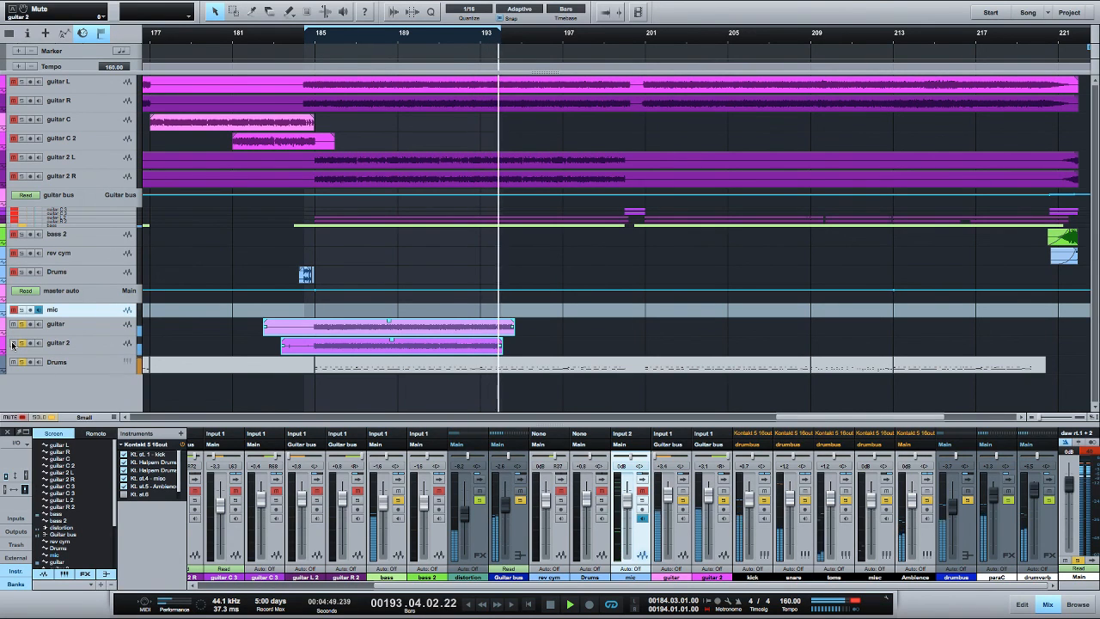